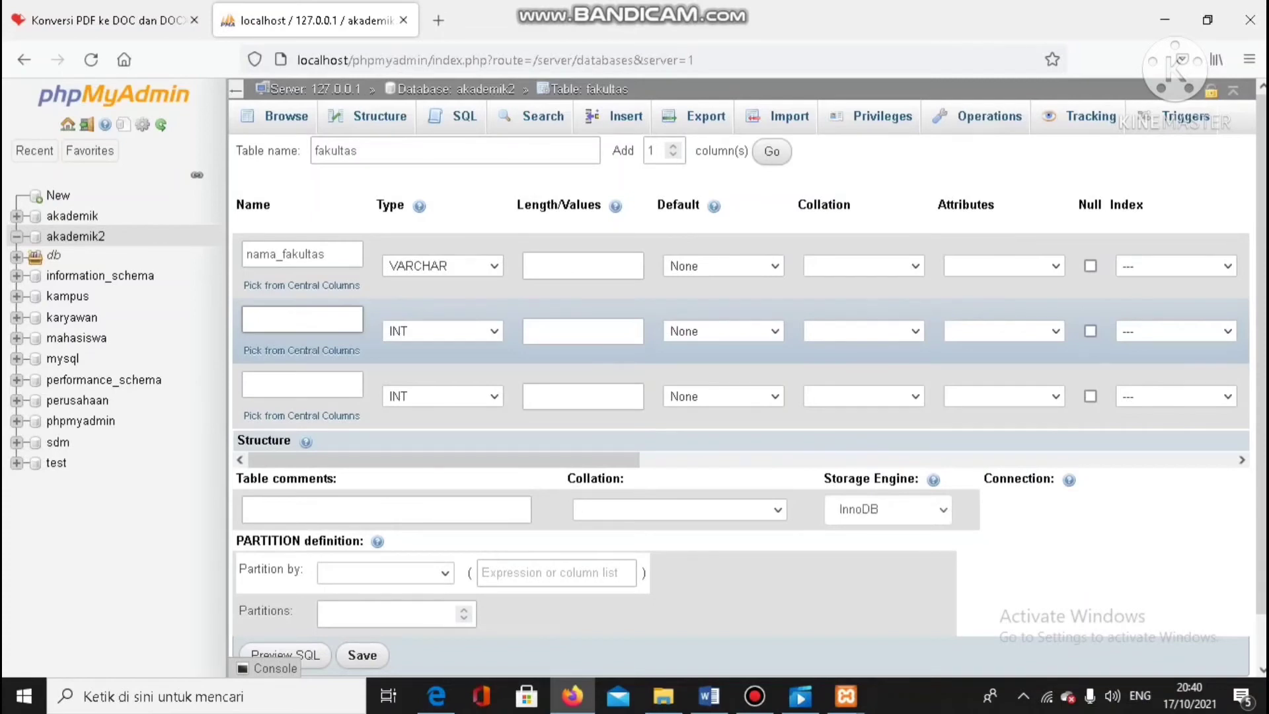
Name the second column of the fakultas table jumlah_dosen
text(jumlah_dosen)
Check the faculty attributes in the ERD diagram in Word, return to phpMyAdmin and name the third column jumlah_prodi
click(302, 384)
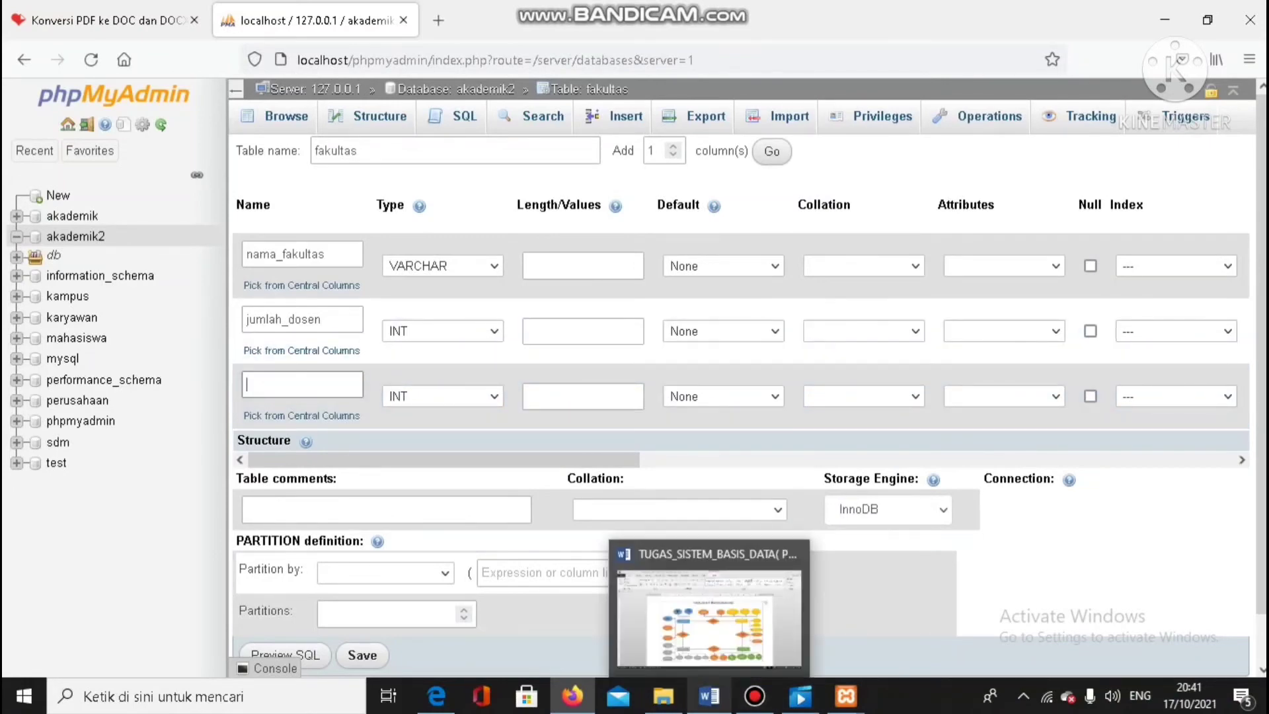
click(709, 696)
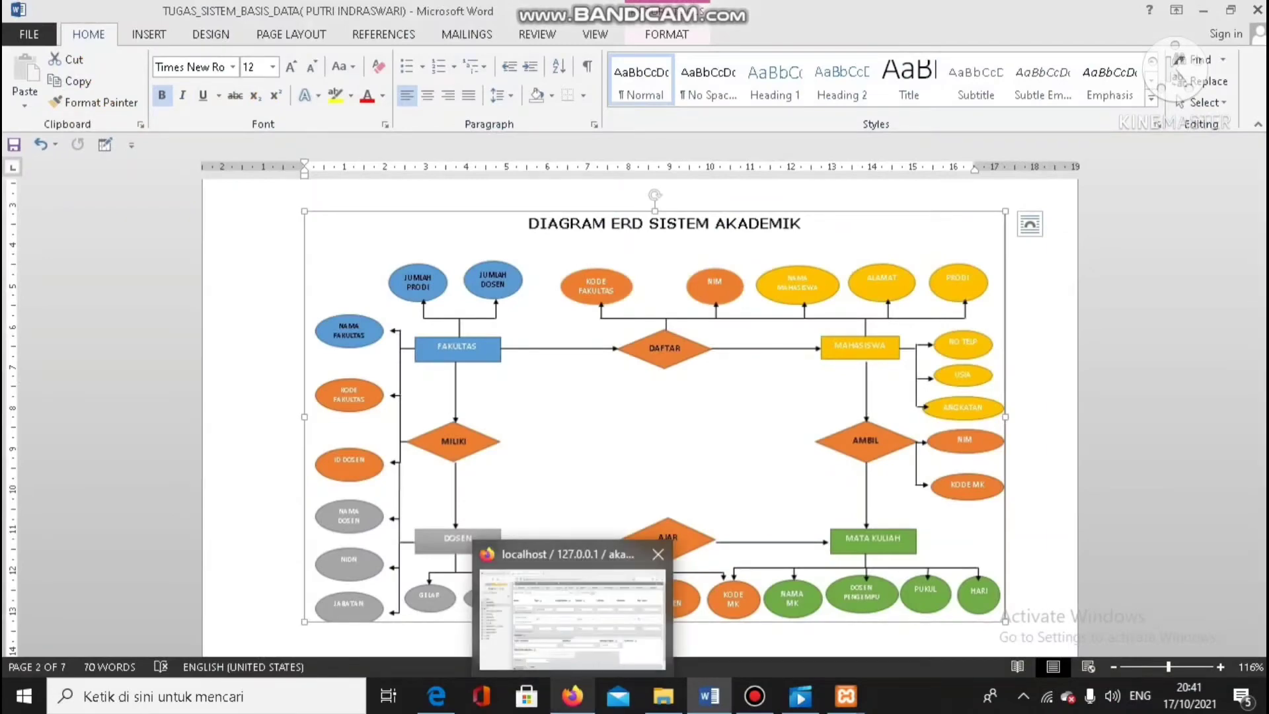
click(572, 696)
text(ju)
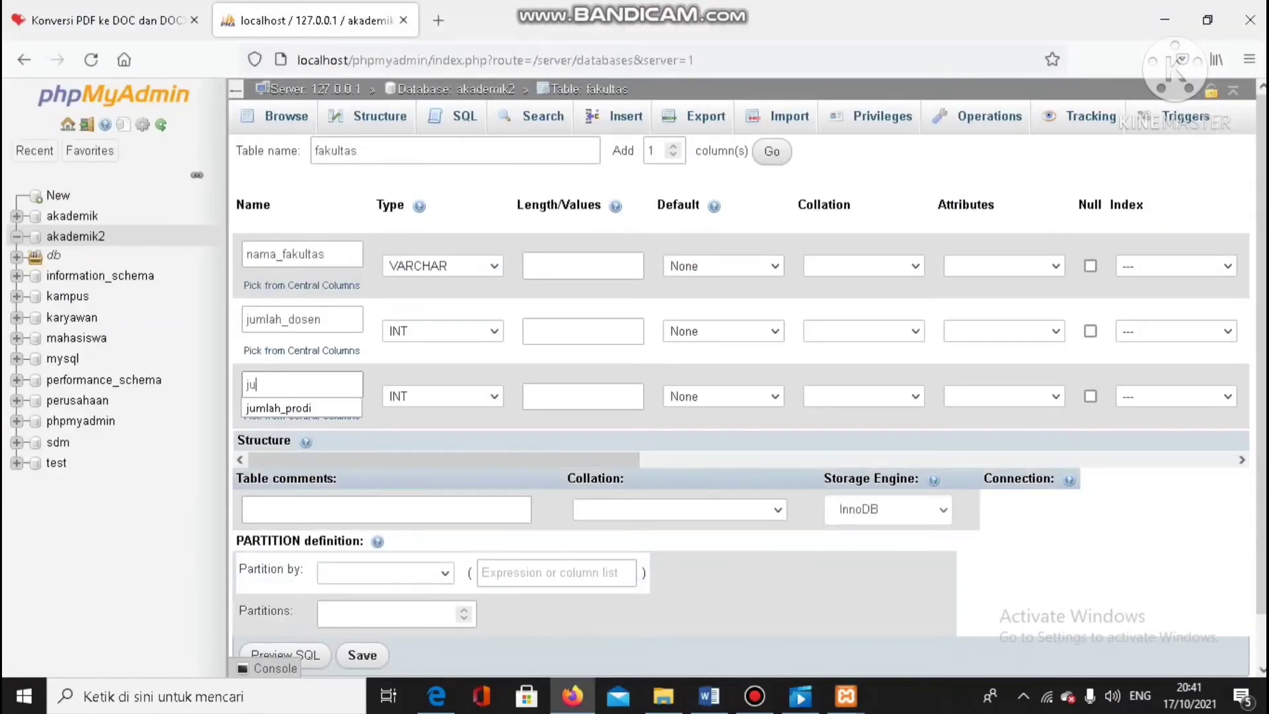
text(mlah_)
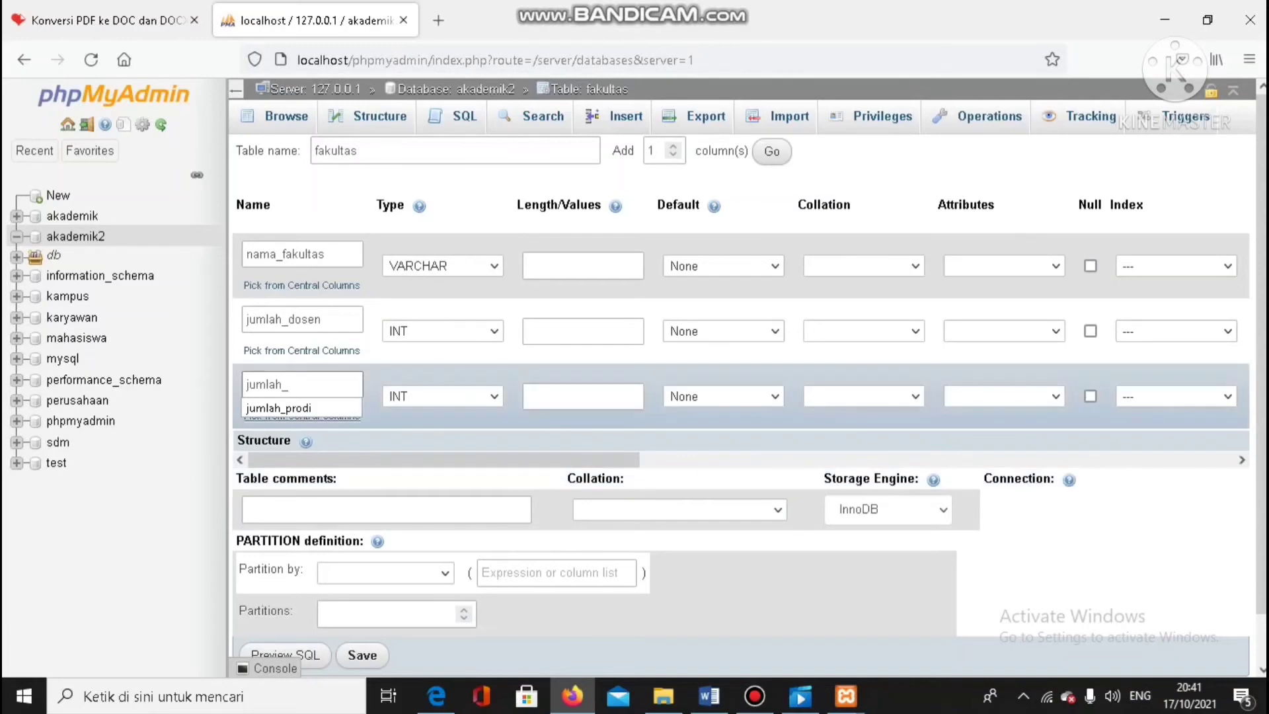
click(284, 408)
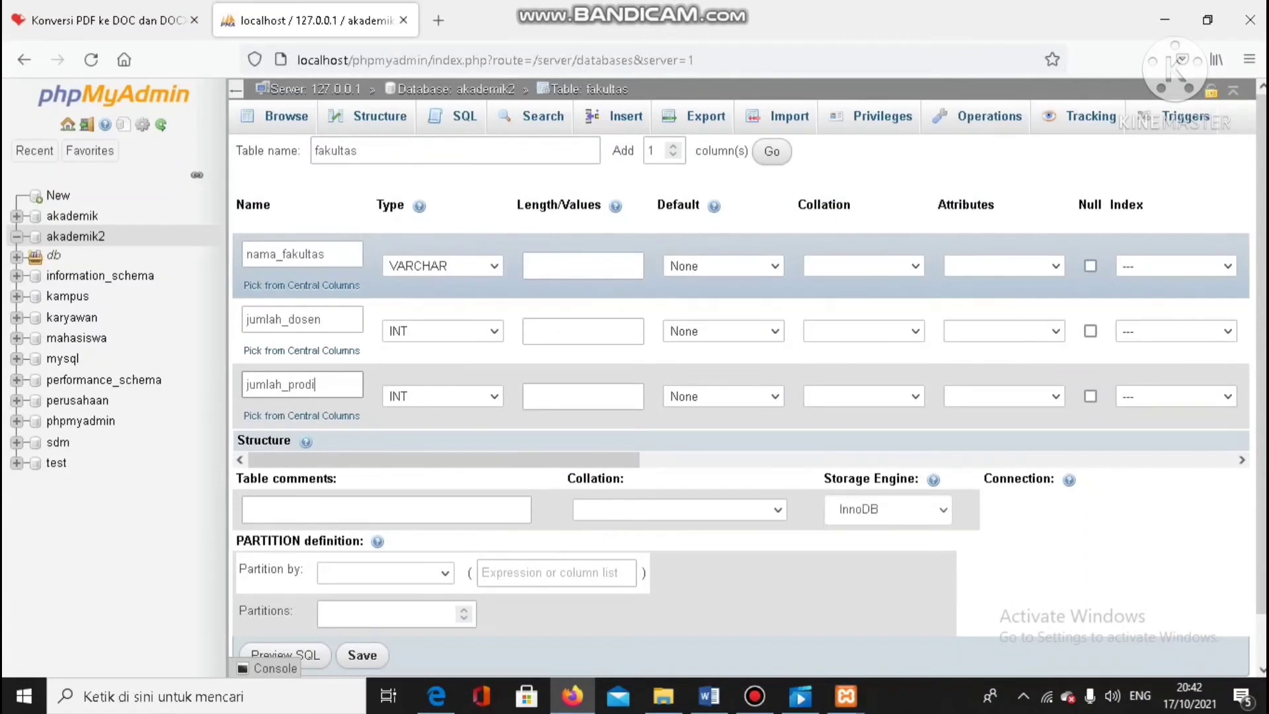
Try to add a PRIMARY index on the nama_fakultas column and preview its SQL
click(1176, 266)
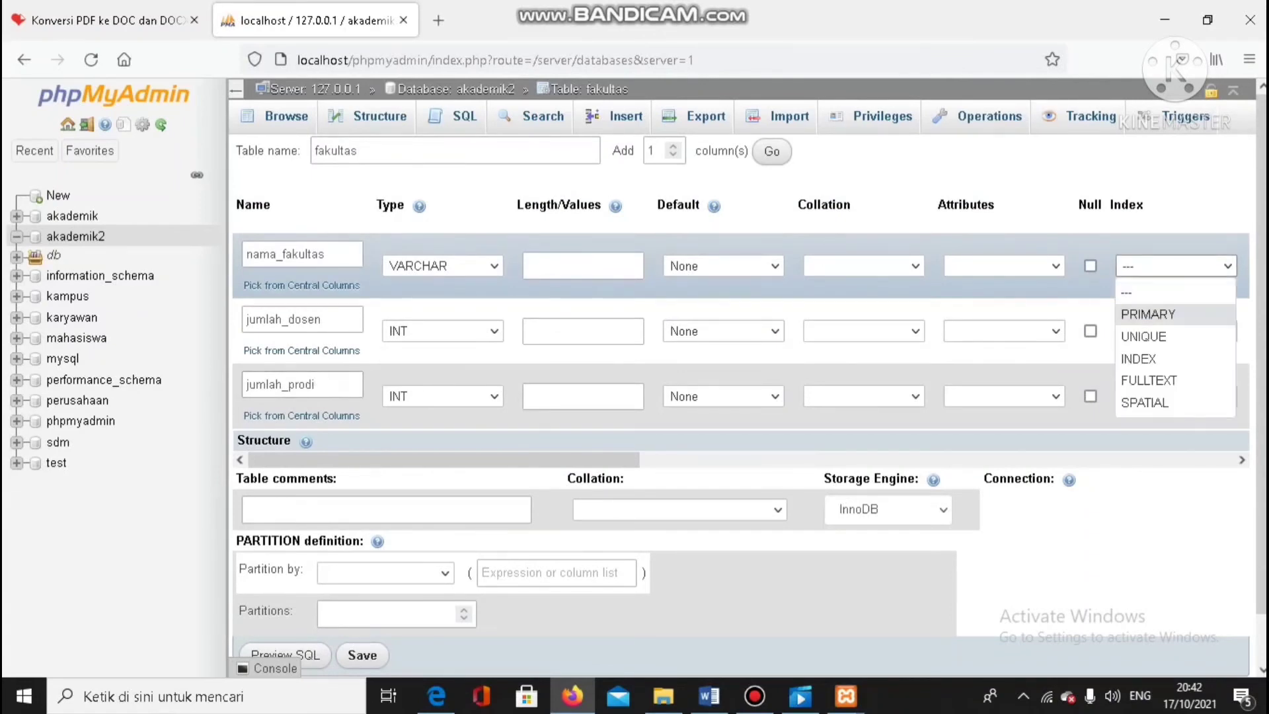
click(1148, 314)
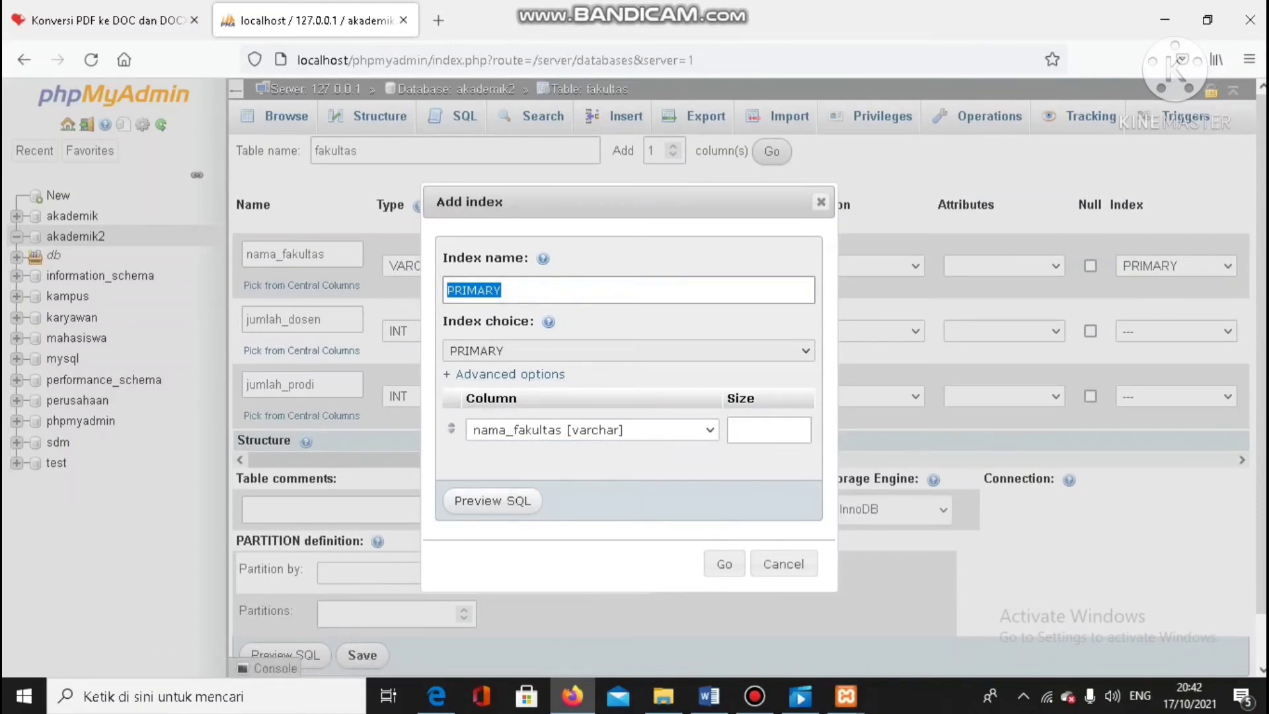
click(493, 500)
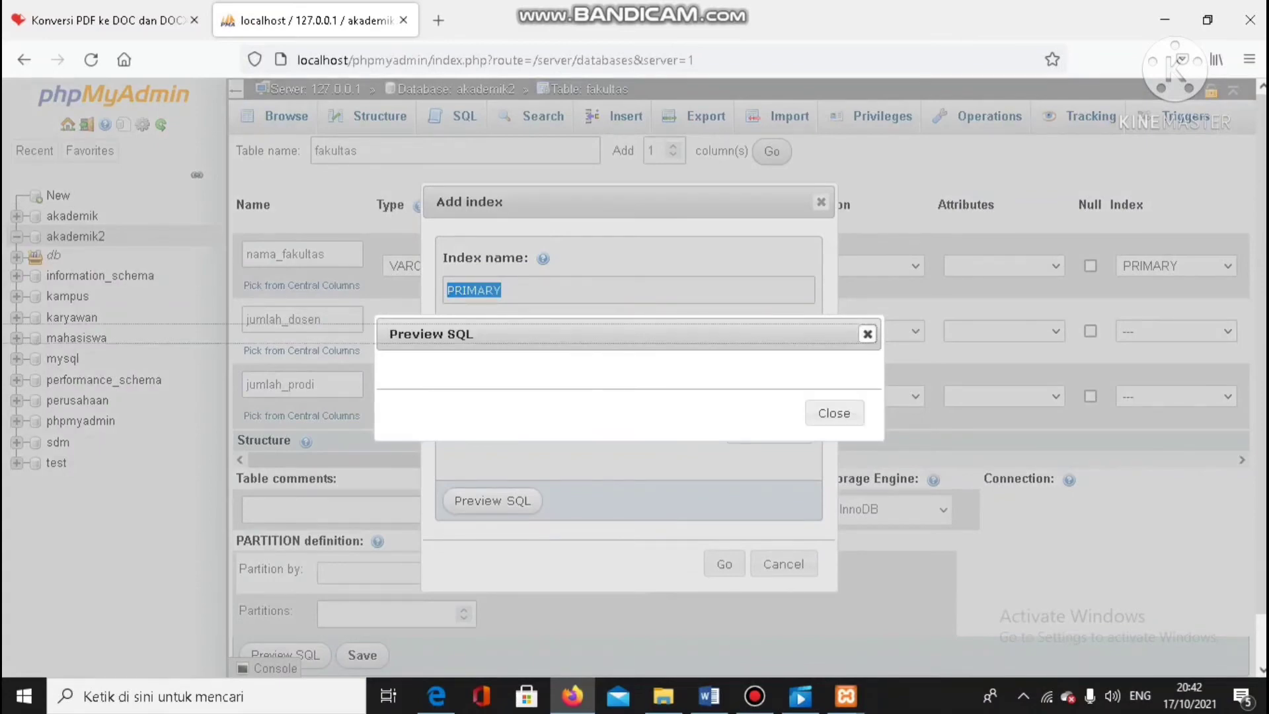
click(834, 413)
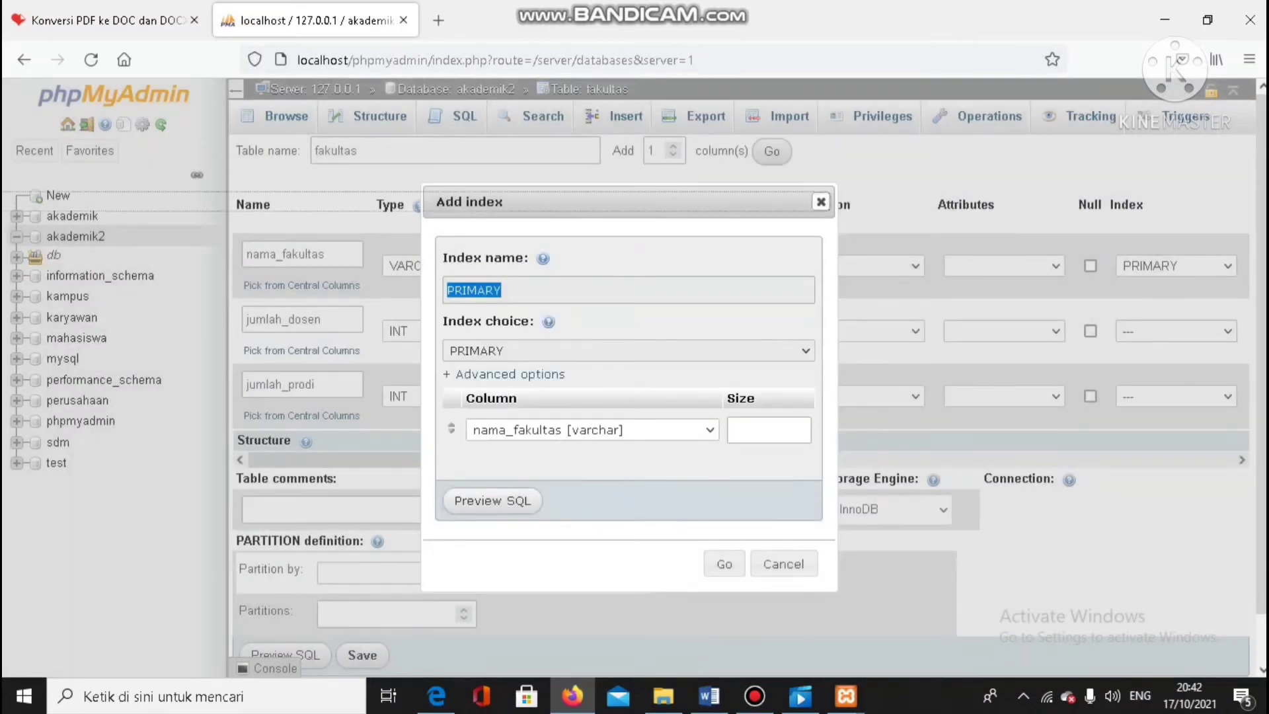
click(821, 201)
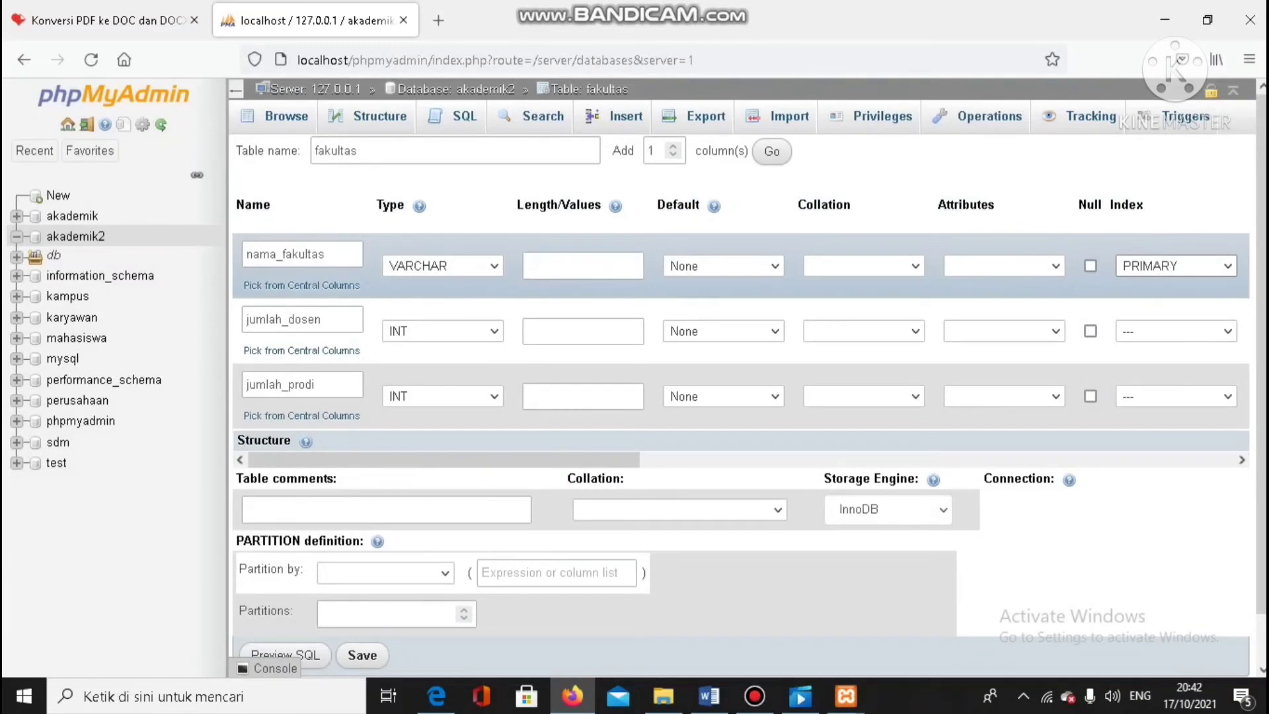
Set the length of nama_fakultas to 30 and the length of jumlah_dosen to 100
click(583, 266)
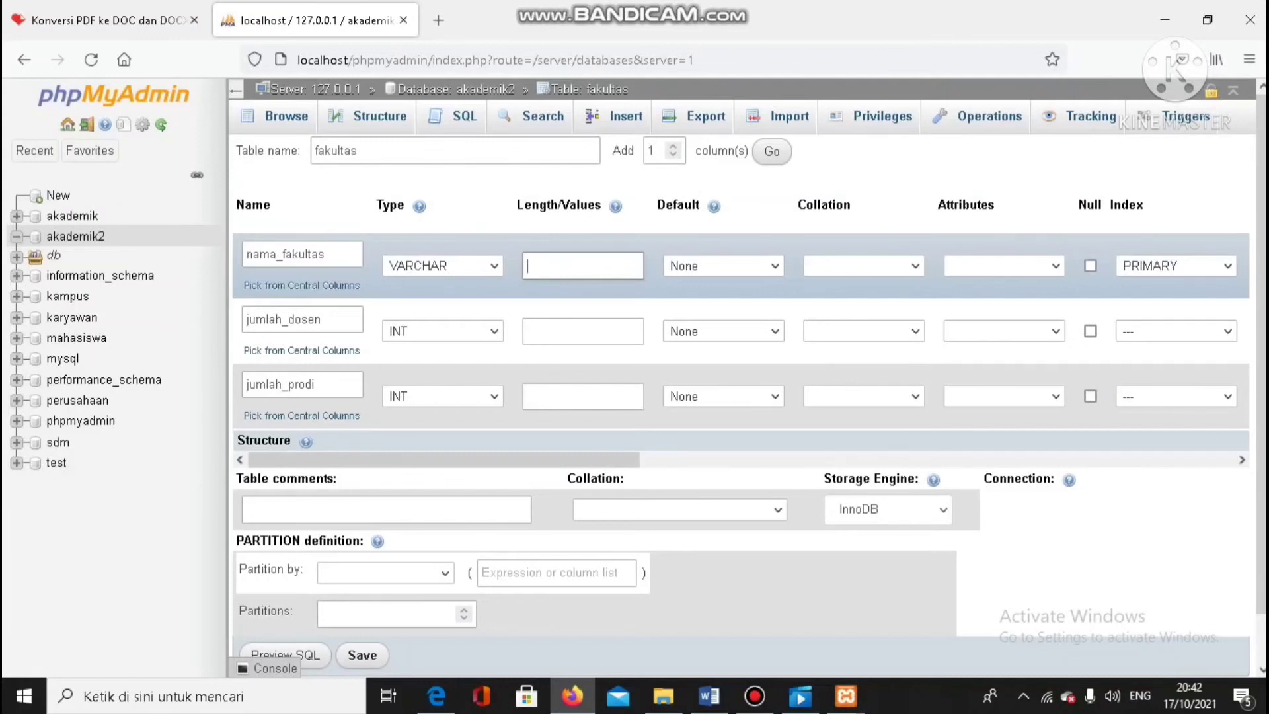
text(40)
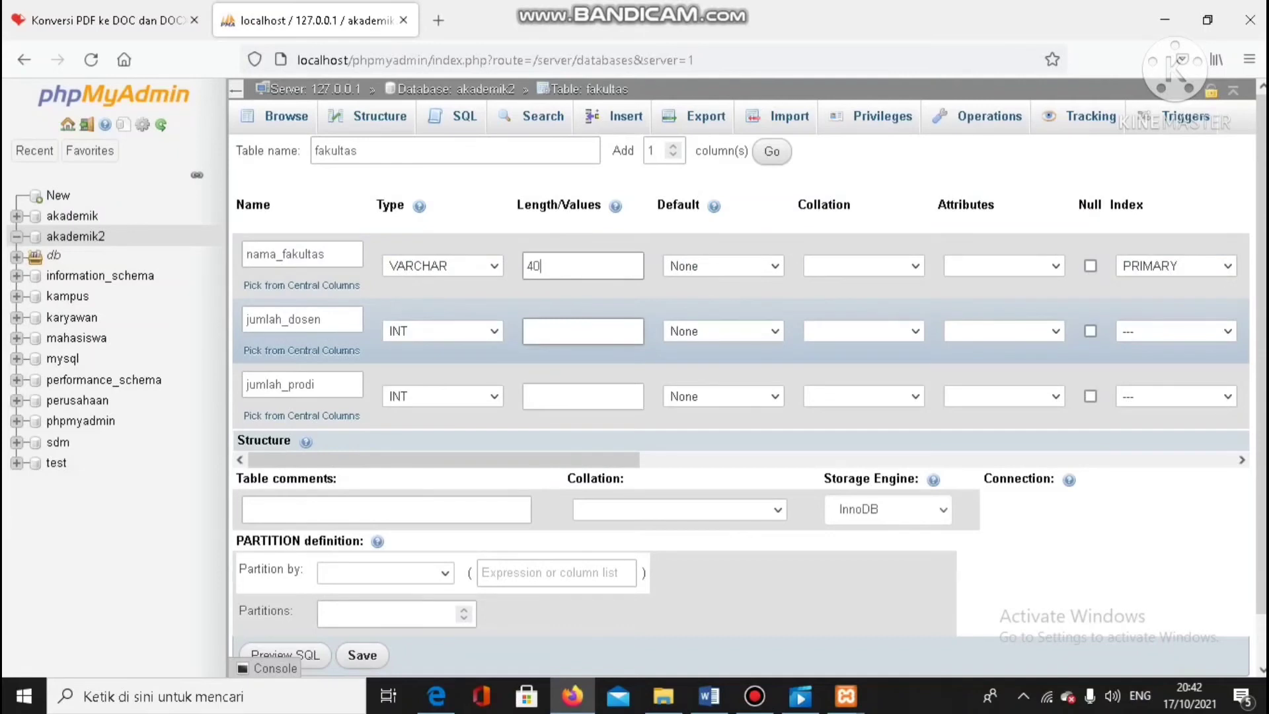
key(BackSpace)
key(BackSpace)
text(30)
text(1)
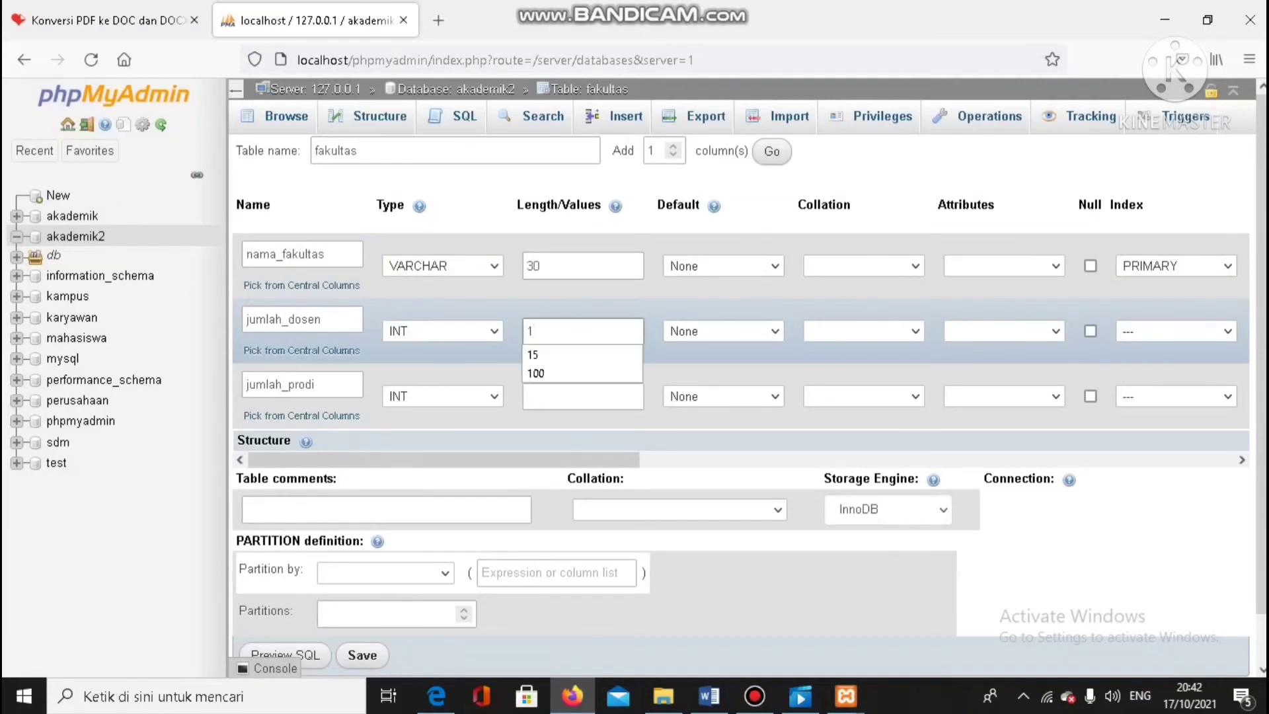
text(0)
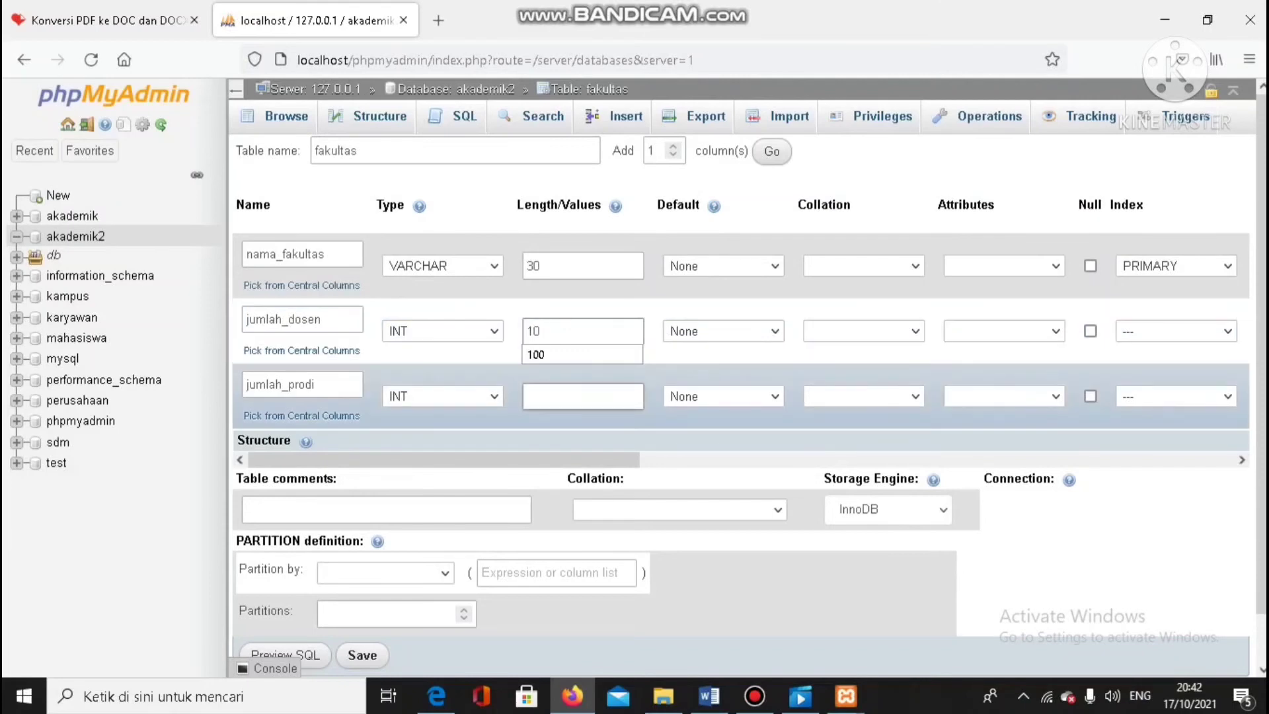
text(0)
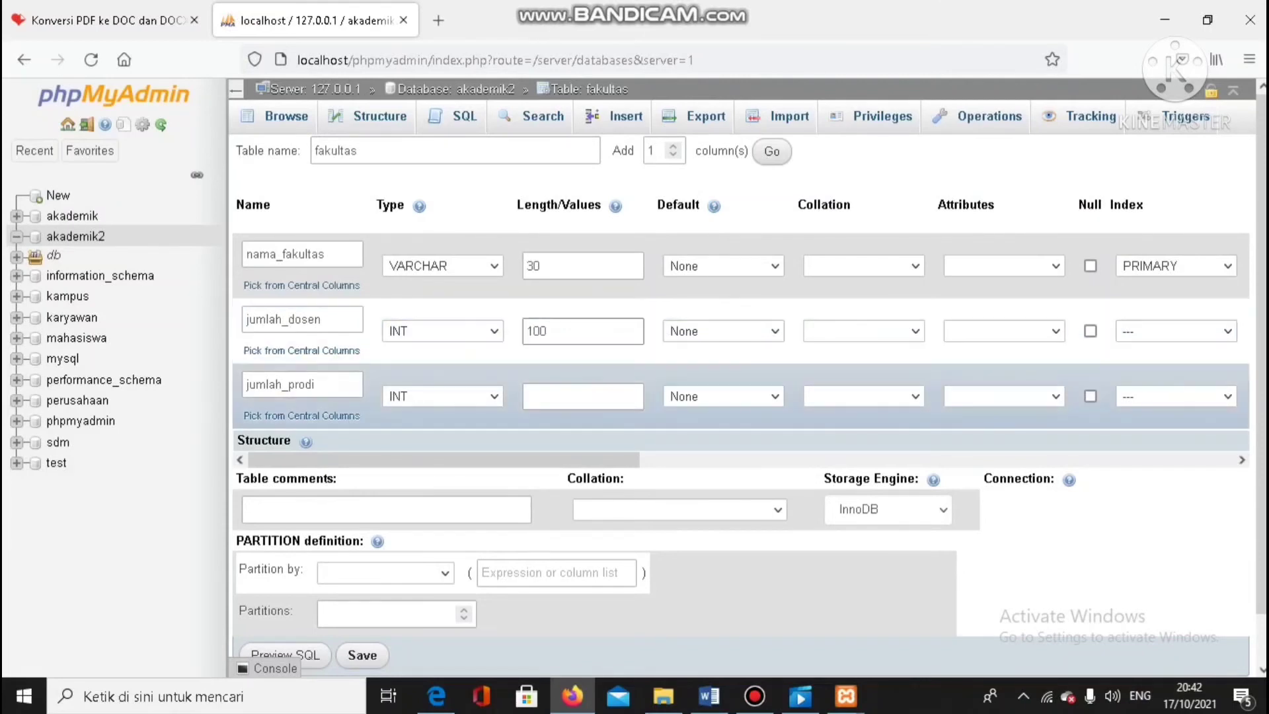
Set the length of jumlah_prodi to 30 and save the fakultas table
click(583, 397)
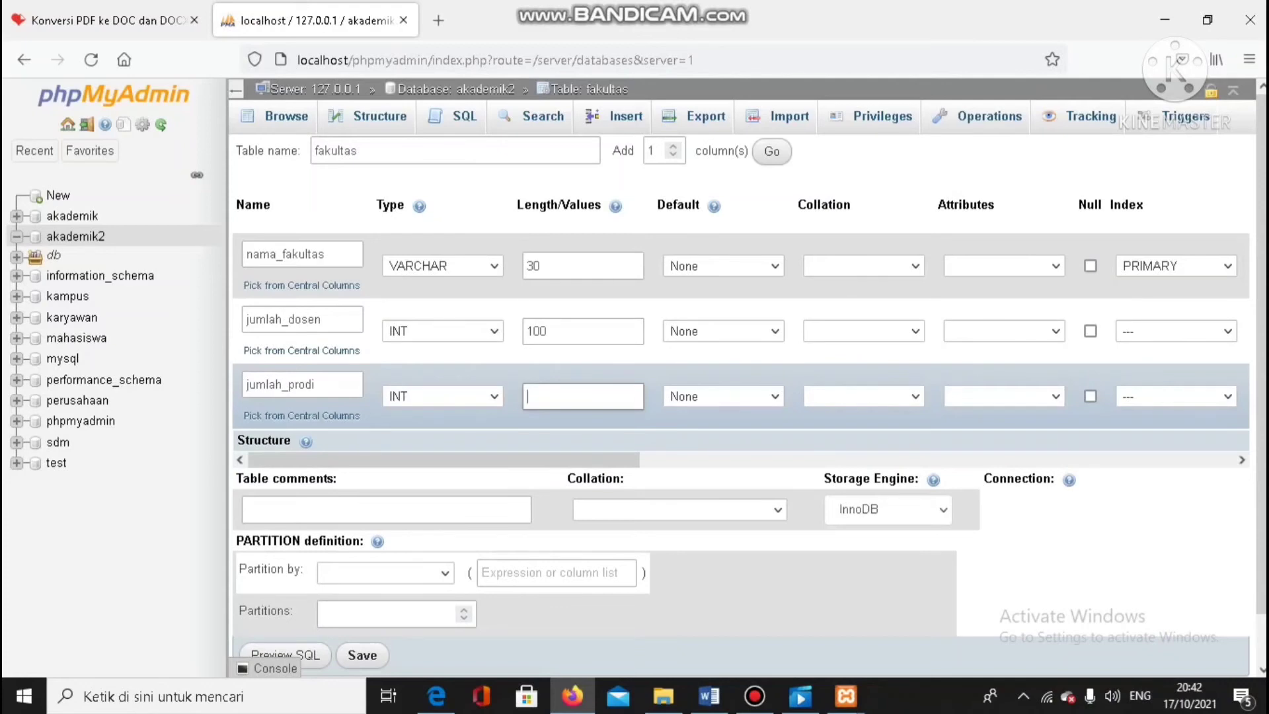
text(30)
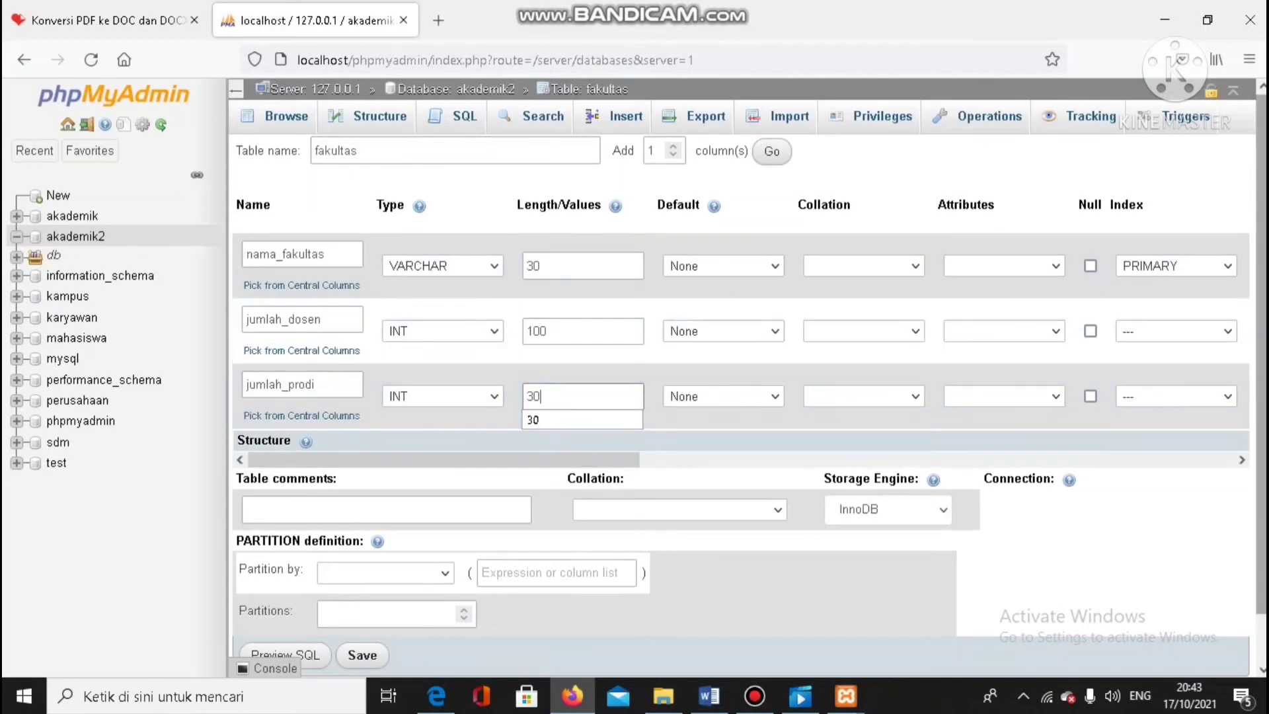
scroll(750, 385, down, 2)
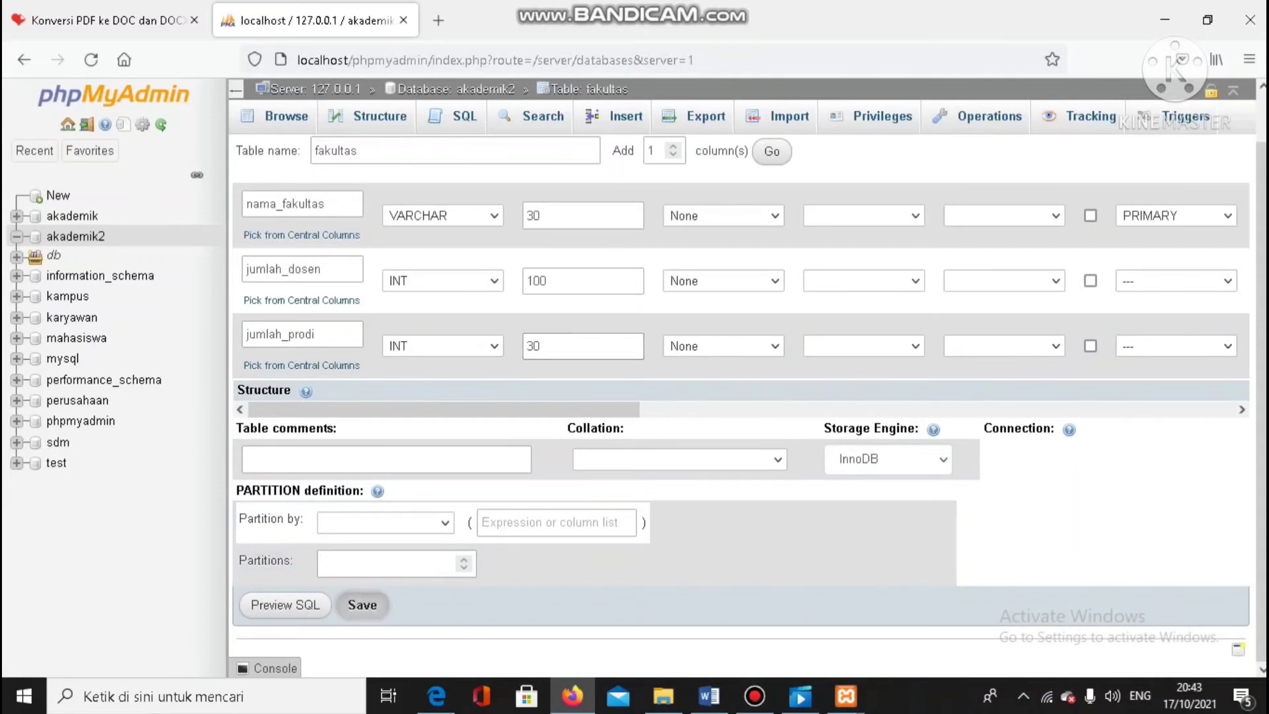
click(362, 604)
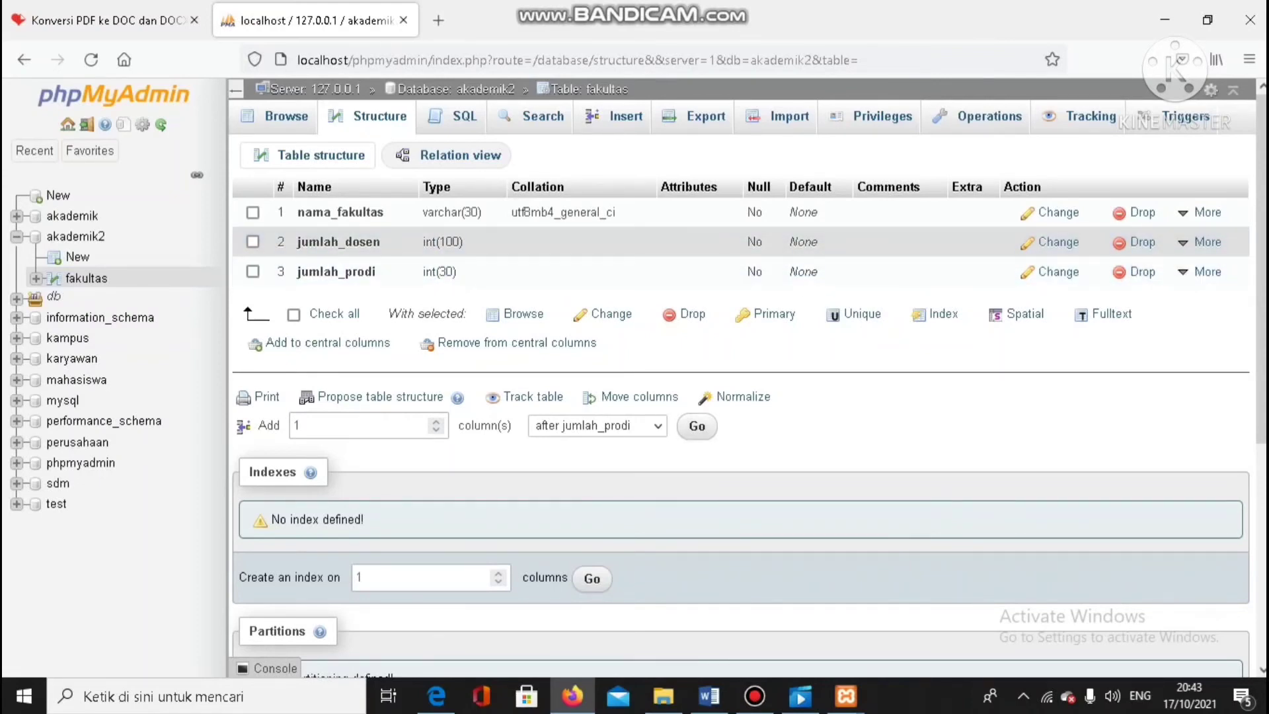
Start a new row in the fakultas table with "teknik dan ilmu komputer" as the nama_fakultas value
click(615, 116)
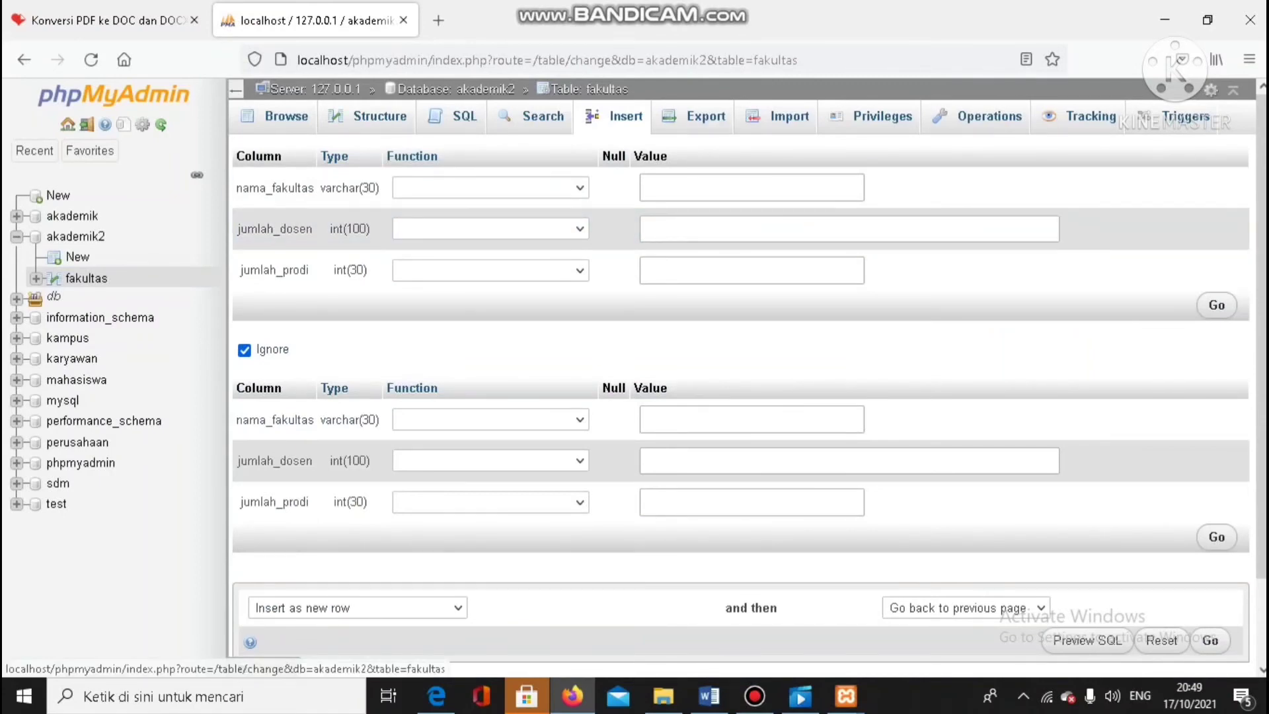
click(491, 188)
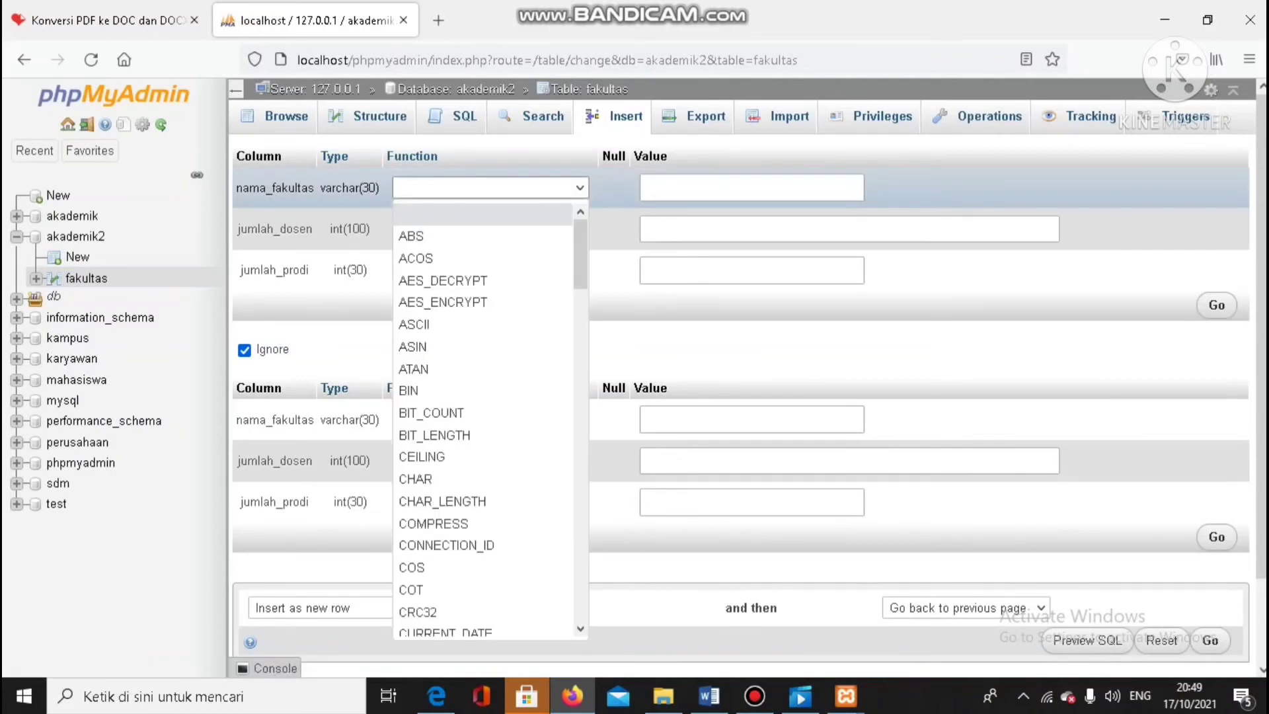
click(752, 187)
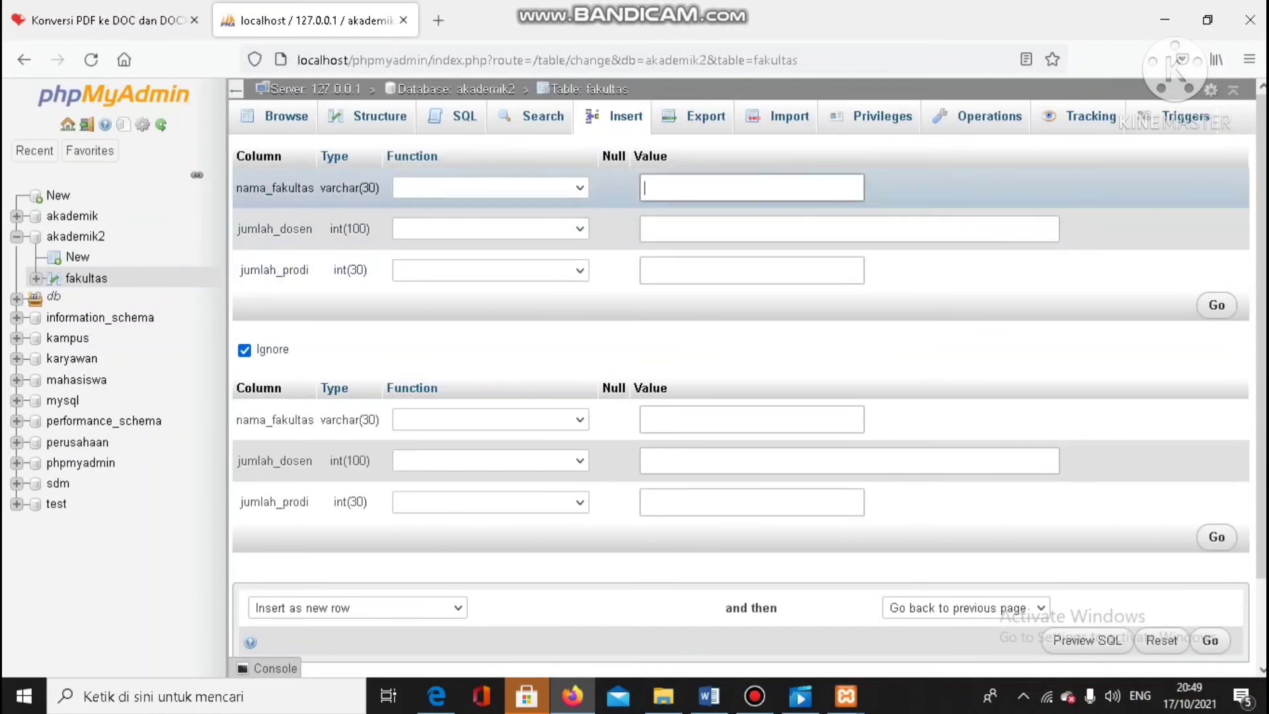
click(751, 188)
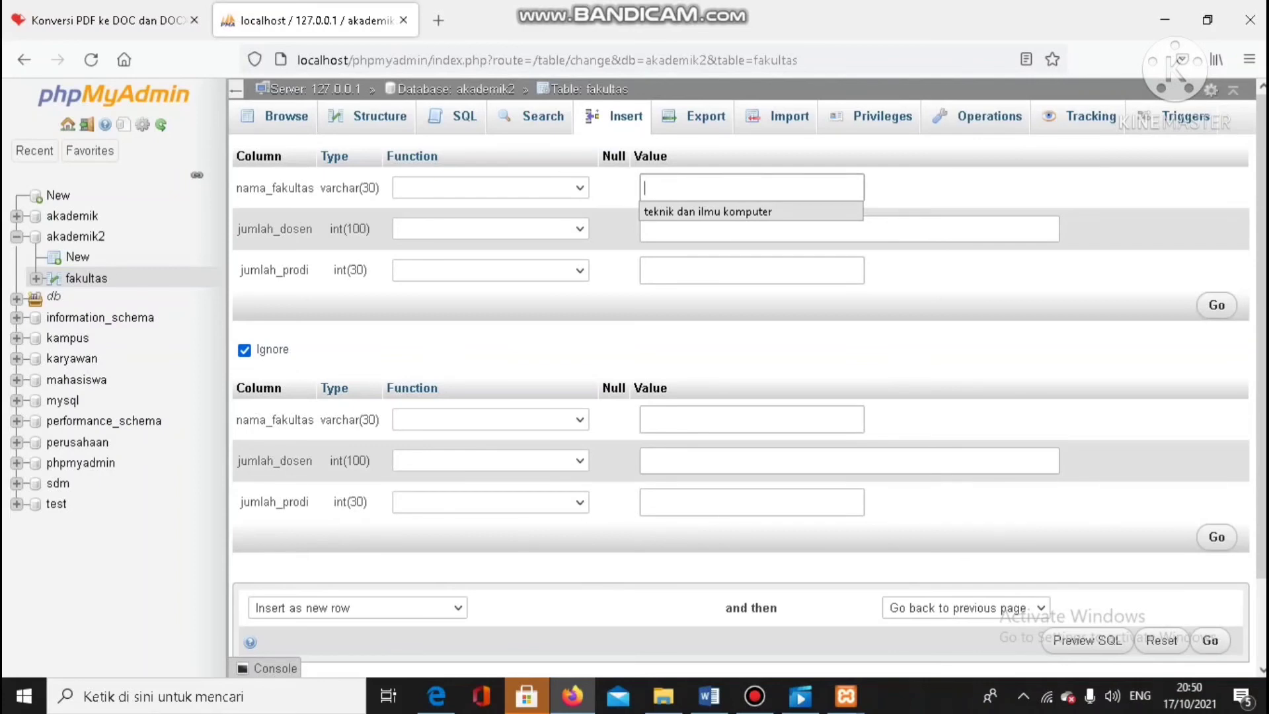
click(708, 211)
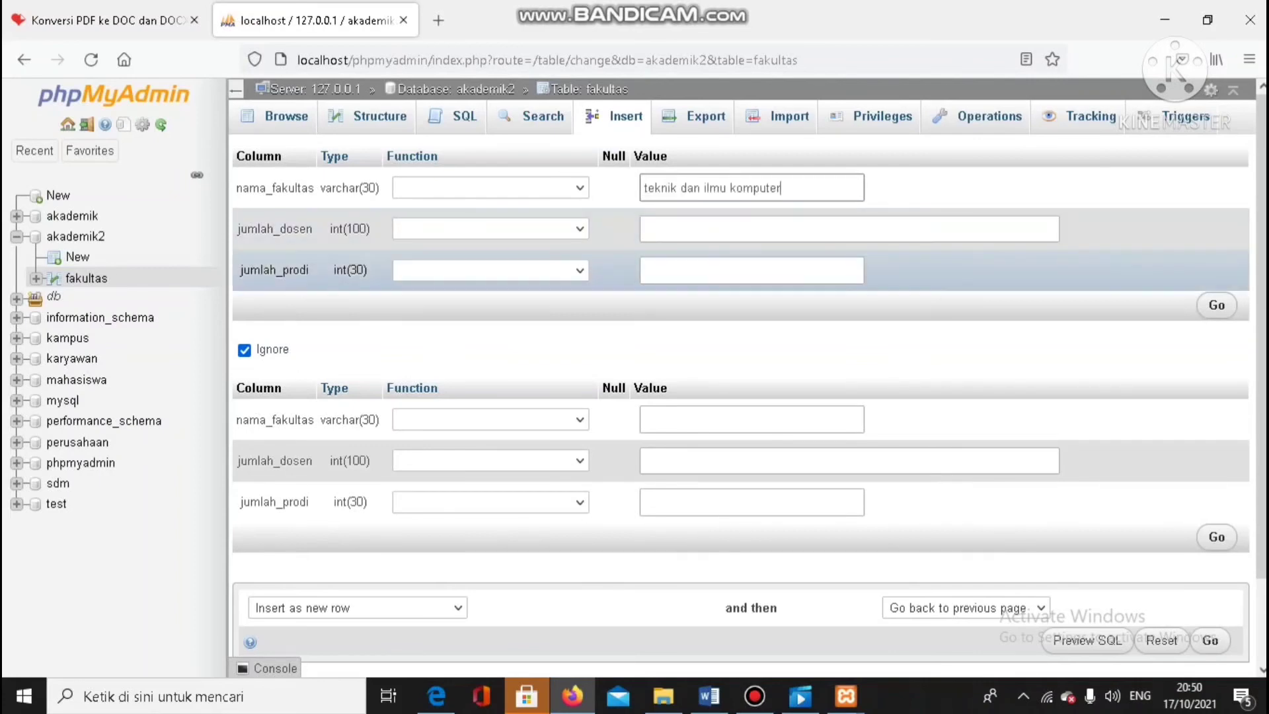
Enter 30 for jumlah_dosen and 20 for jumlah_prodi, and insert the row into fakultas
click(708, 229)
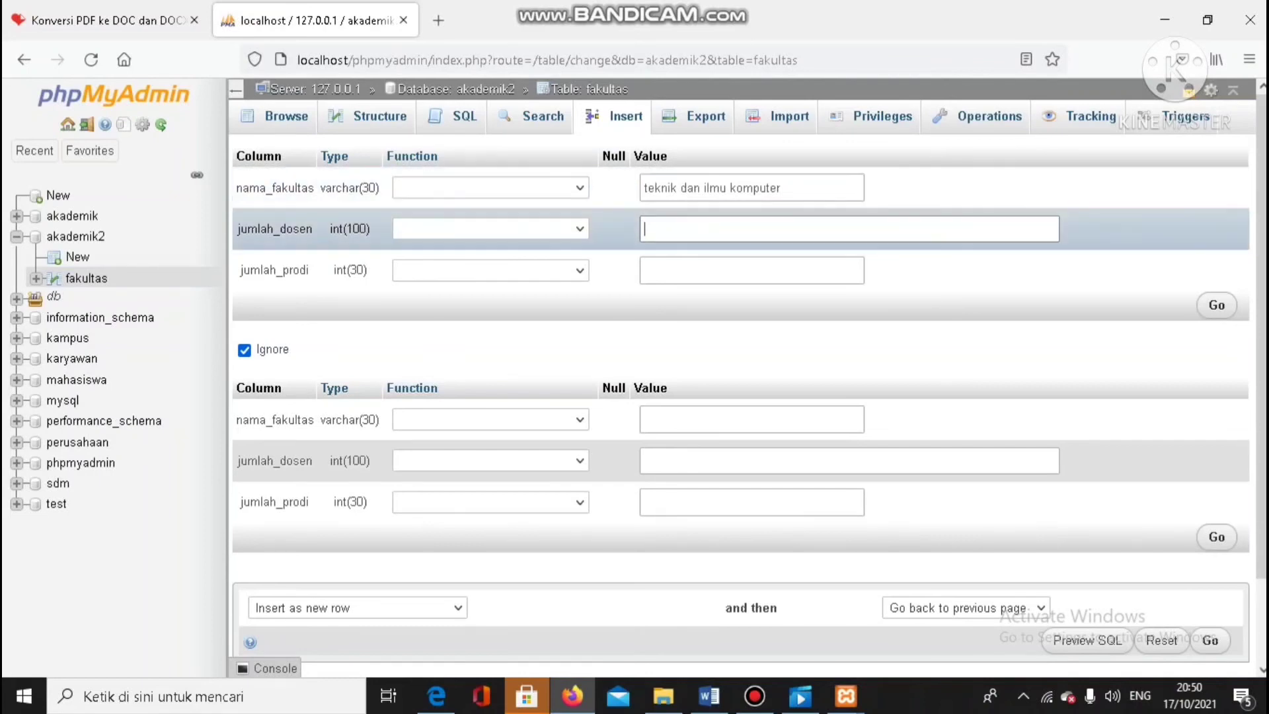
click(753, 229)
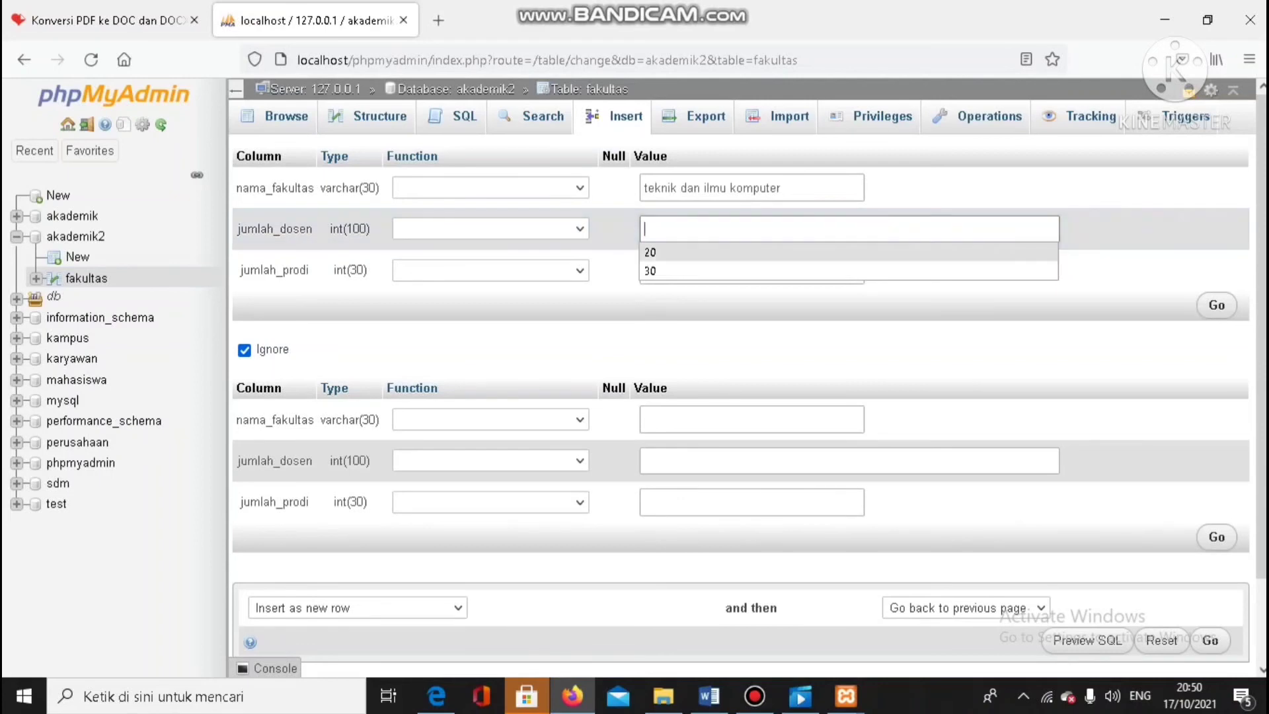
click(654, 270)
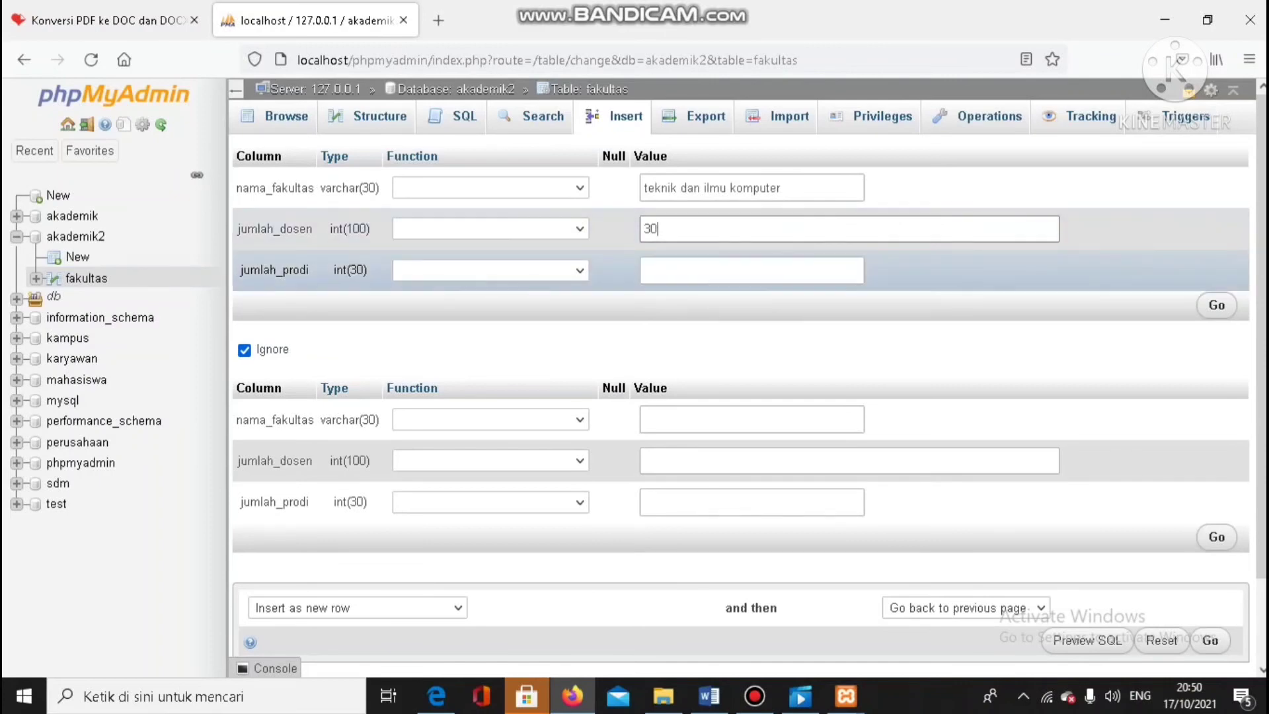
click(688, 271)
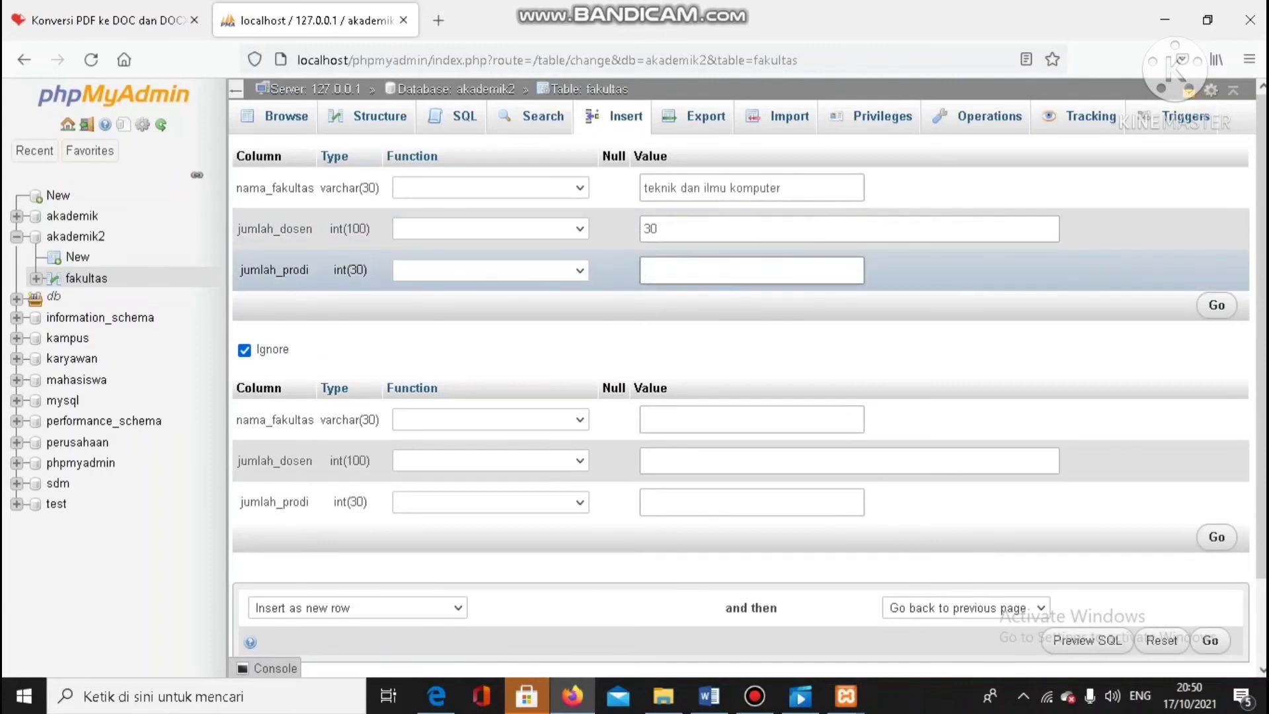
text(2)
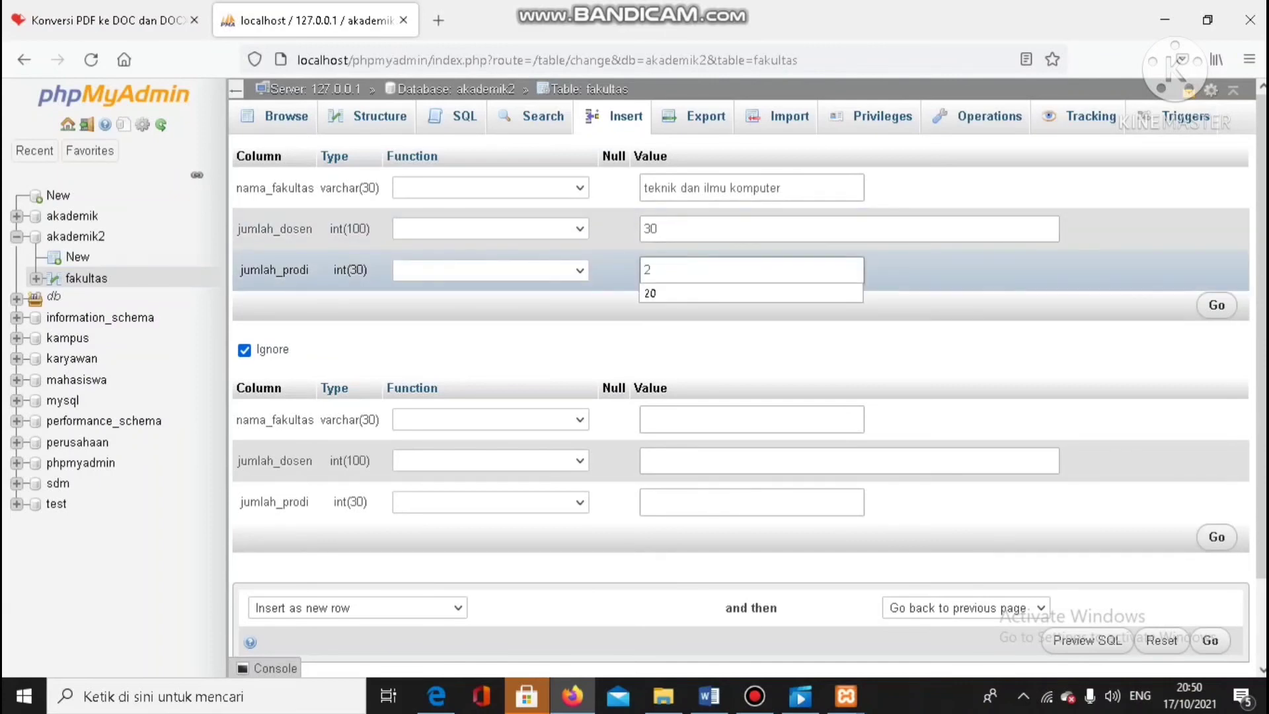
text(0)
key(Return)
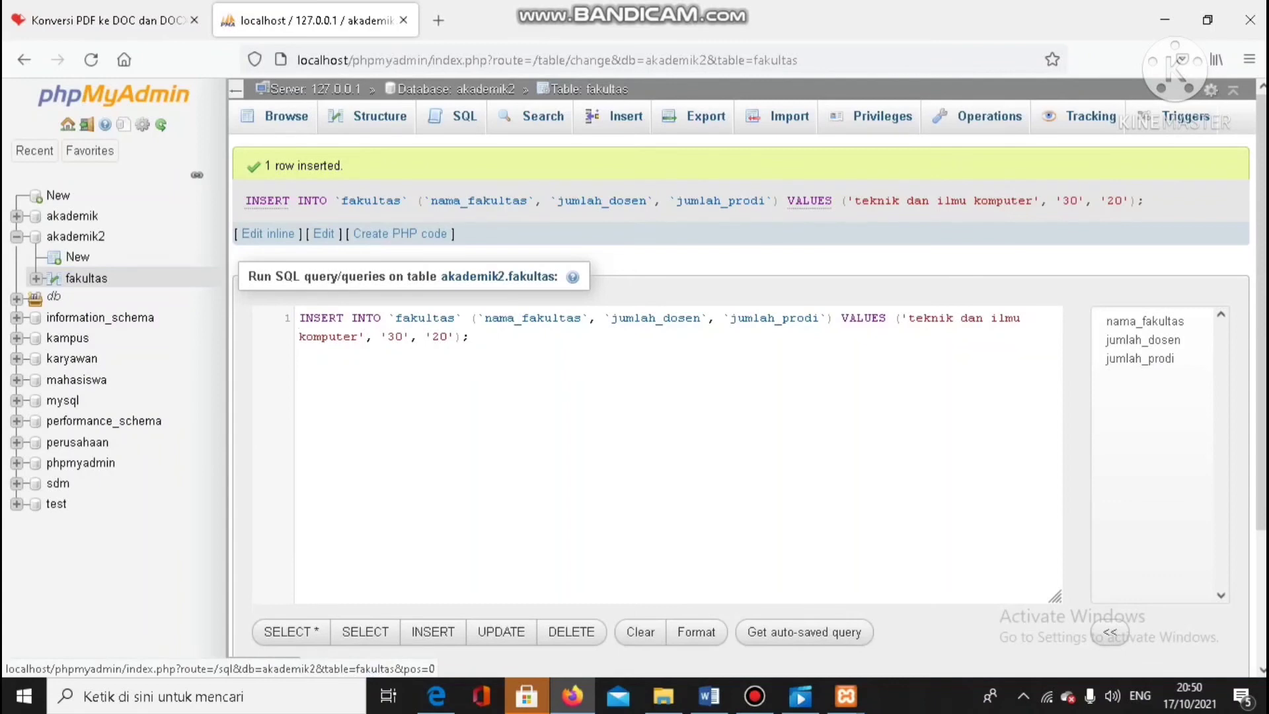
Browse the rows of the fakultas table, review the academic system ERD diagram in Word, and return to phpMyAdmin
click(286, 117)
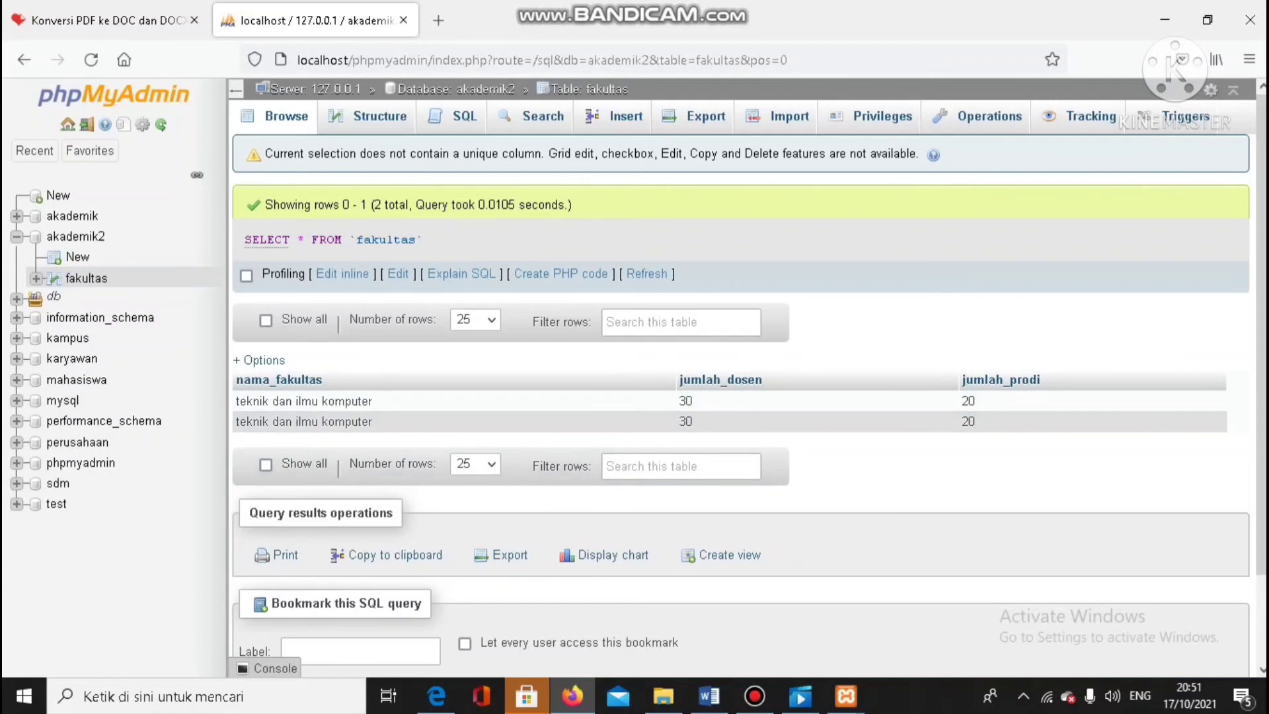
mouse_move(710, 697)
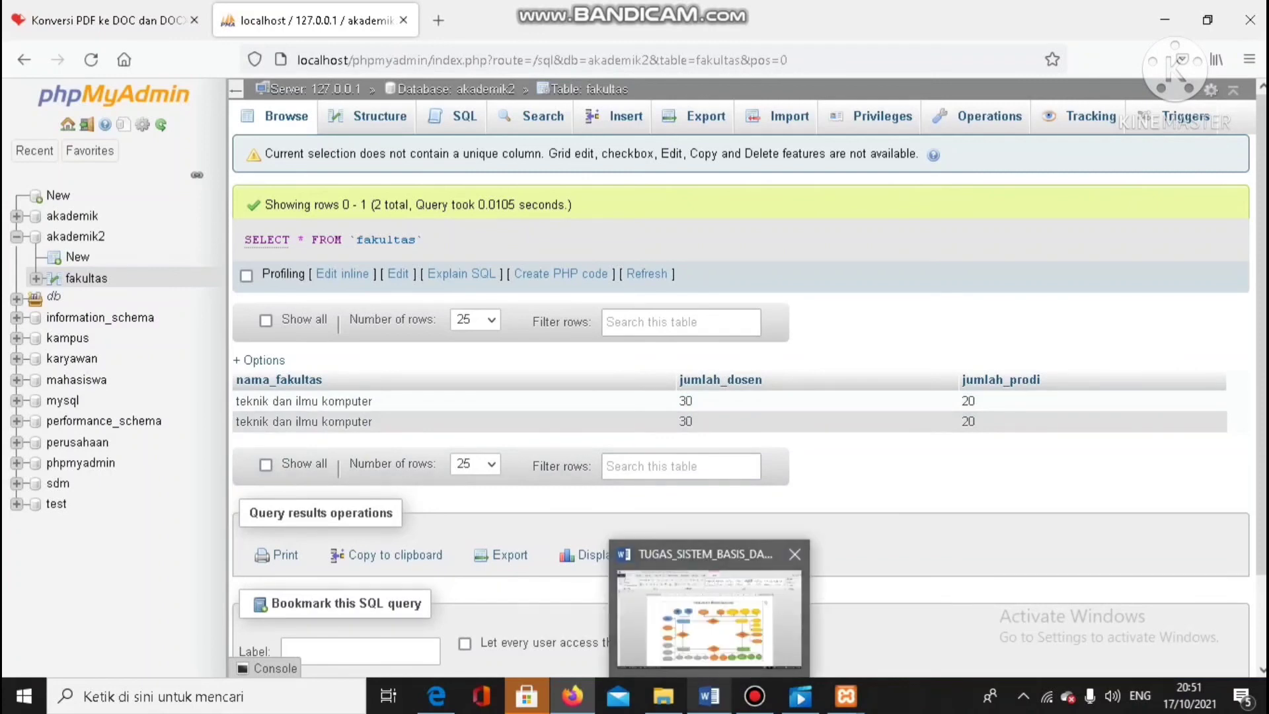
click(709, 618)
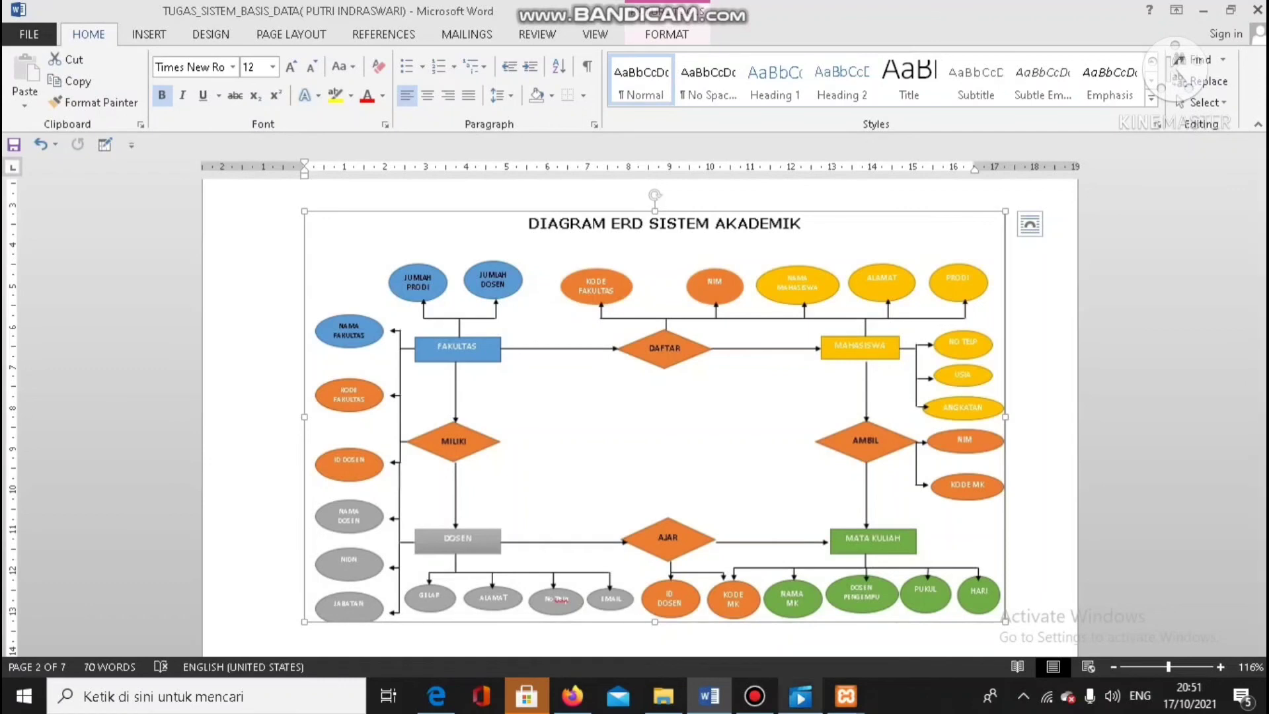
click(573, 696)
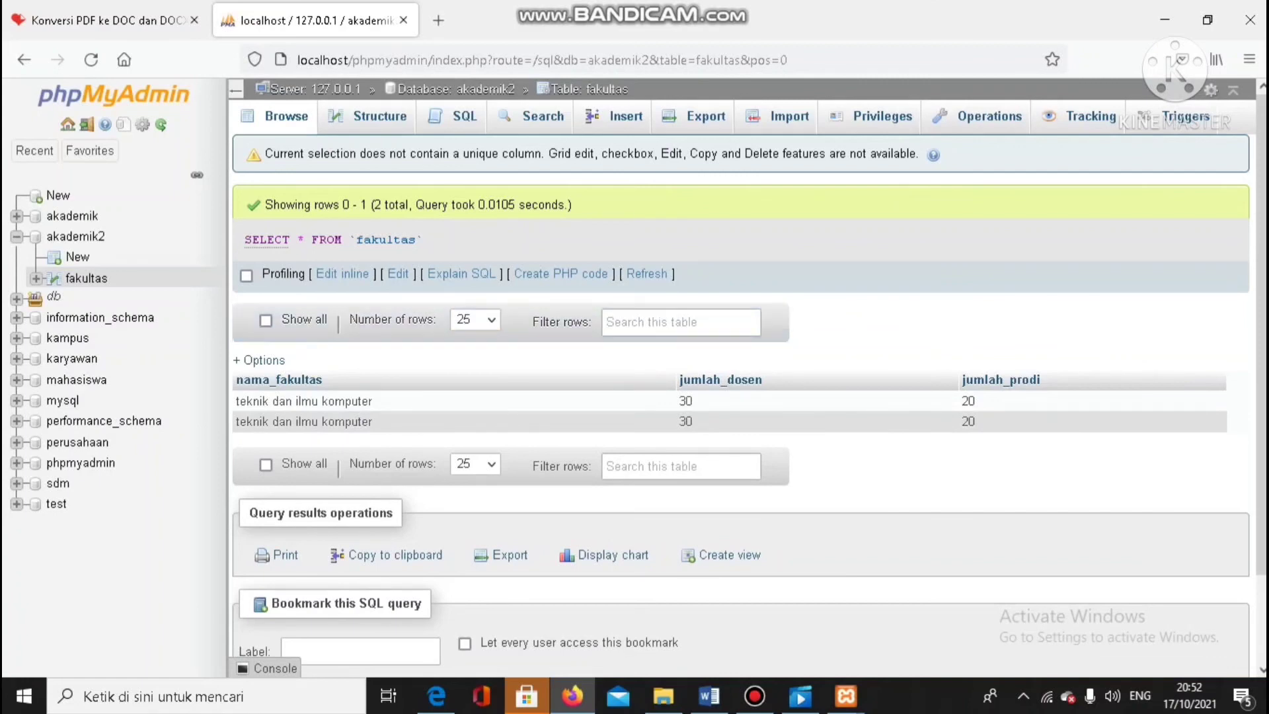
mouse_move(755, 695)
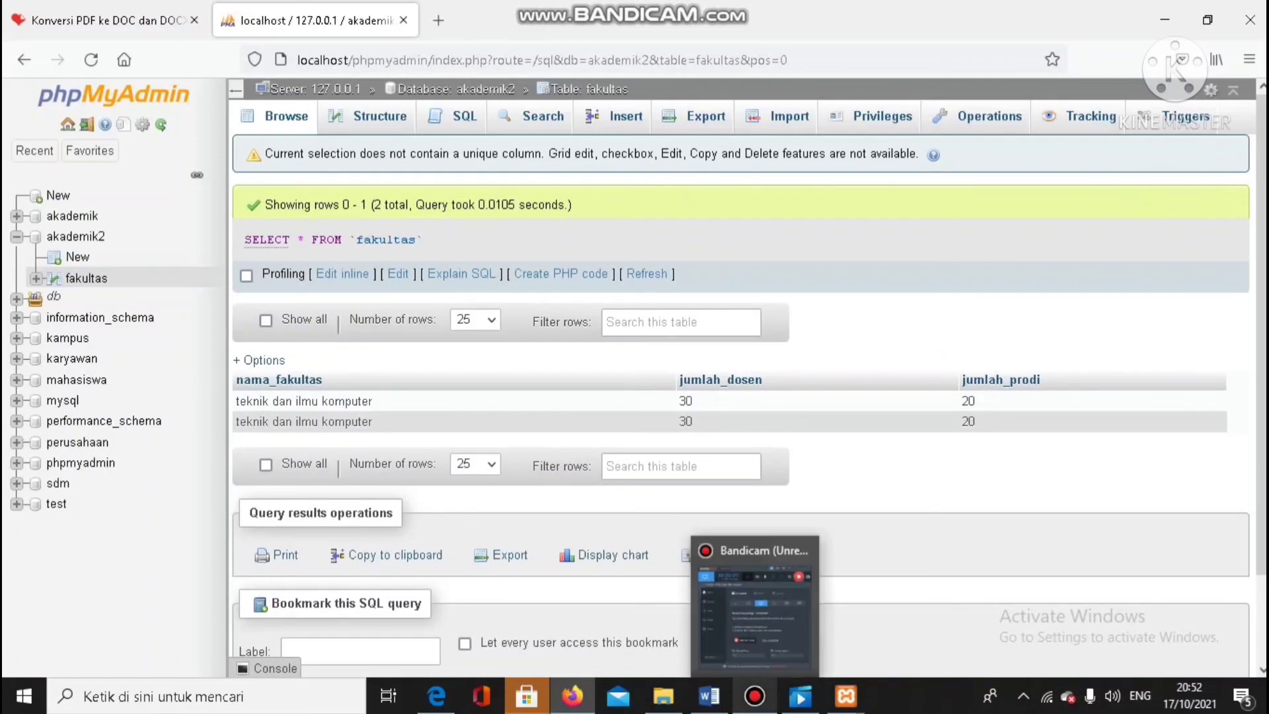